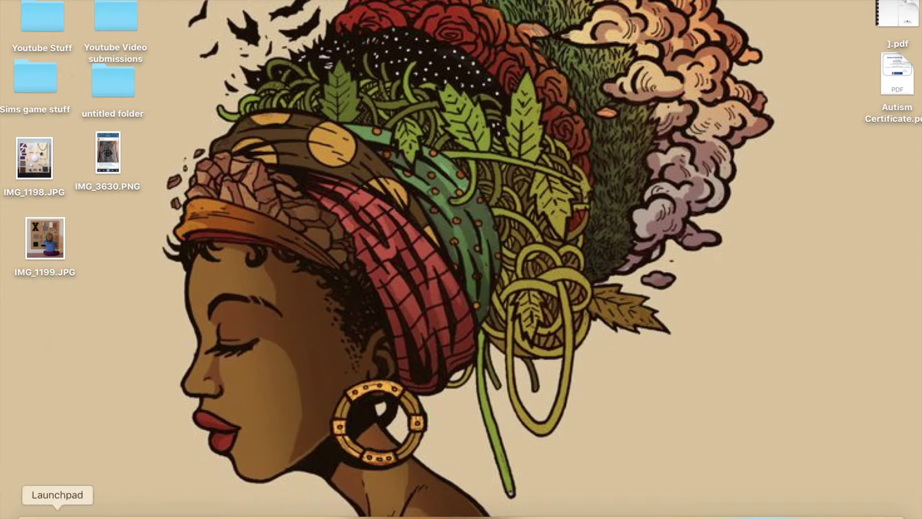
Navigate a Finder window to Documents > Electronic Arts > The Sims 4 > Mods.
{"action": "left_click", "coordinate": [31, 516]}
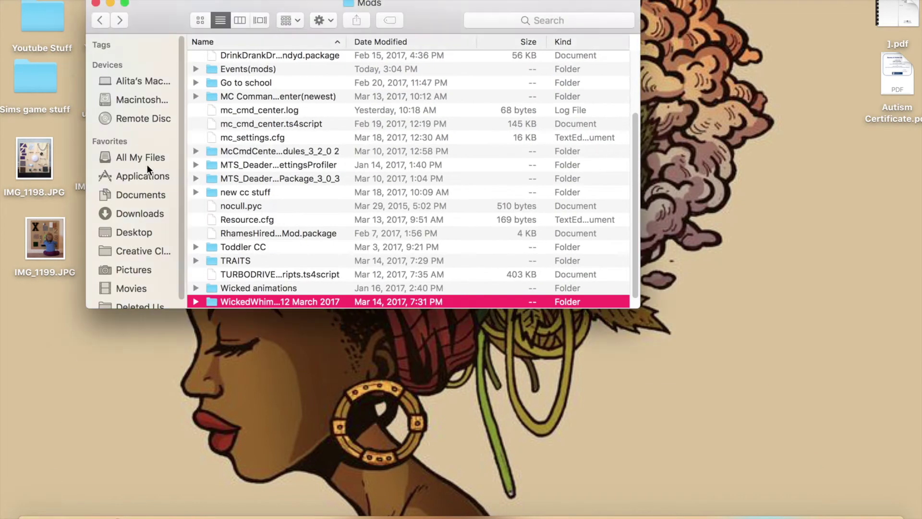
{"action": "left_click", "coordinate": [141, 197]}
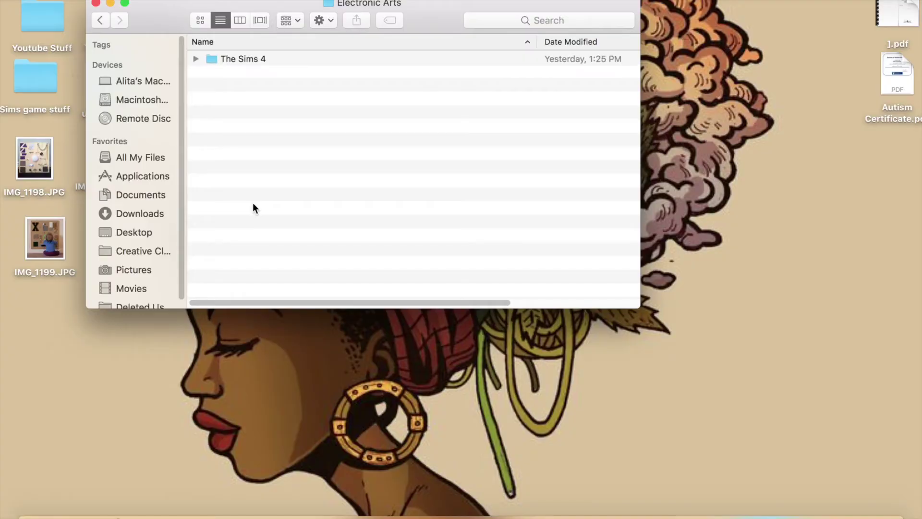
{"action": "double_click", "coordinate": [253, 60]}
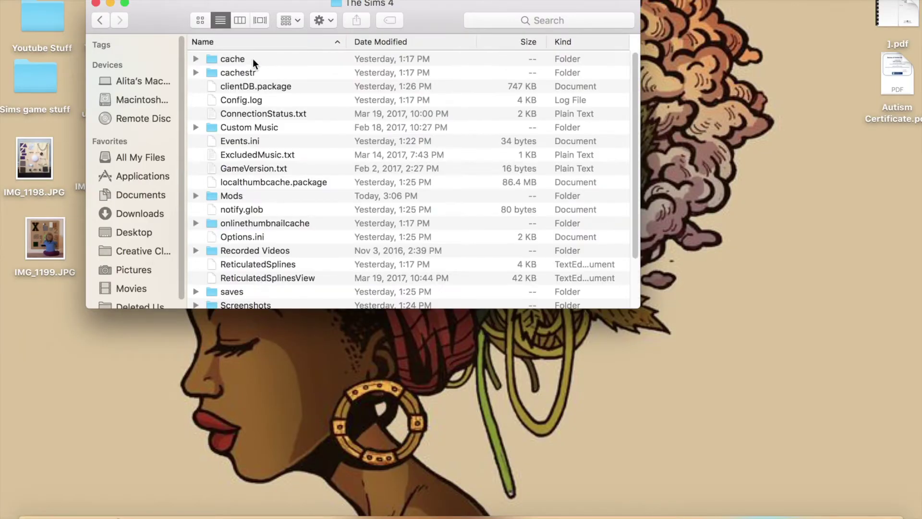
{"action": "scroll", "coordinate": [442, 171], "scroll_direction": "down", "scroll_amount": 3}
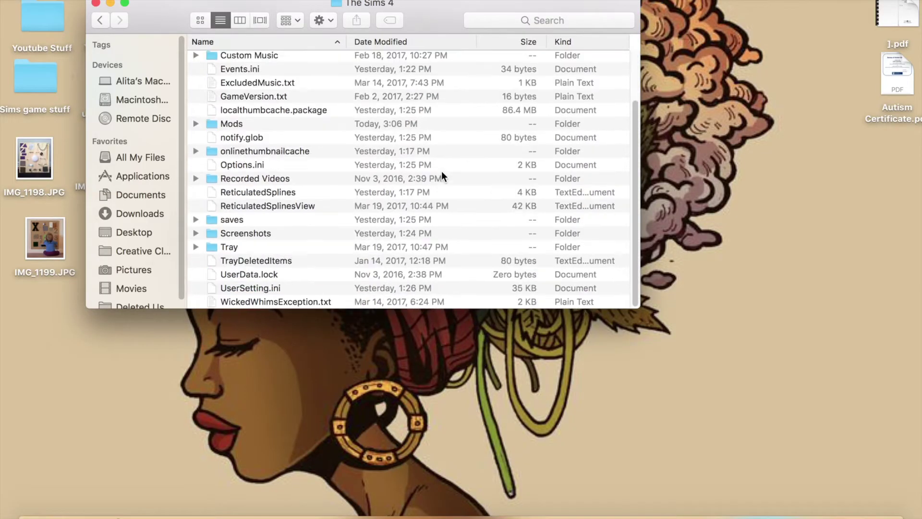
{"action": "scroll", "coordinate": [326, 184], "scroll_direction": "up", "scroll_amount": 3}
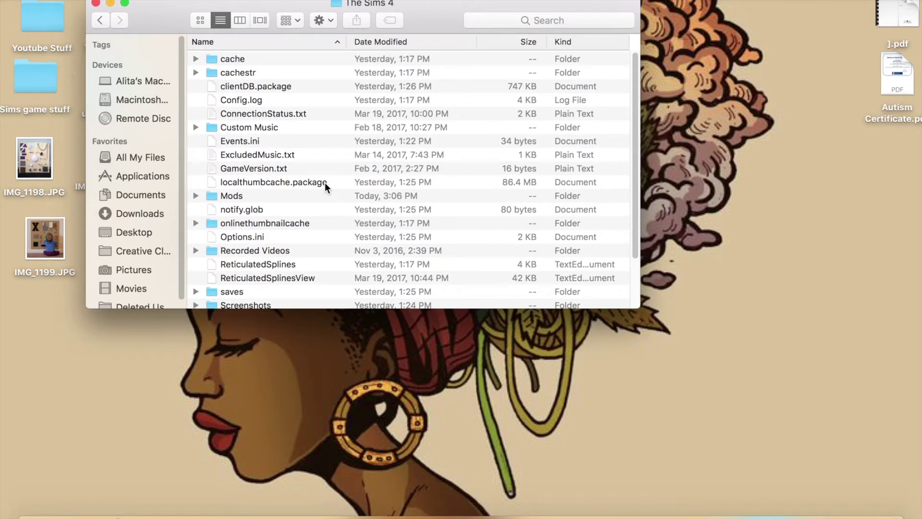
{"action": "double_click", "coordinate": [281, 194]}
{"action": "scroll", "coordinate": [283, 125], "scroll_direction": "down", "scroll_amount": 3}
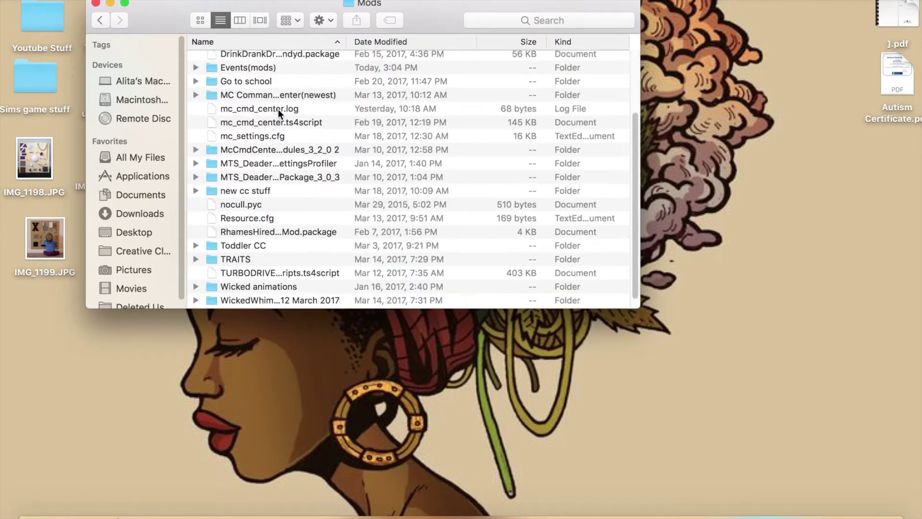
{"action": "scroll", "coordinate": [281, 111], "scroll_direction": "up", "scroll_amount": 3}
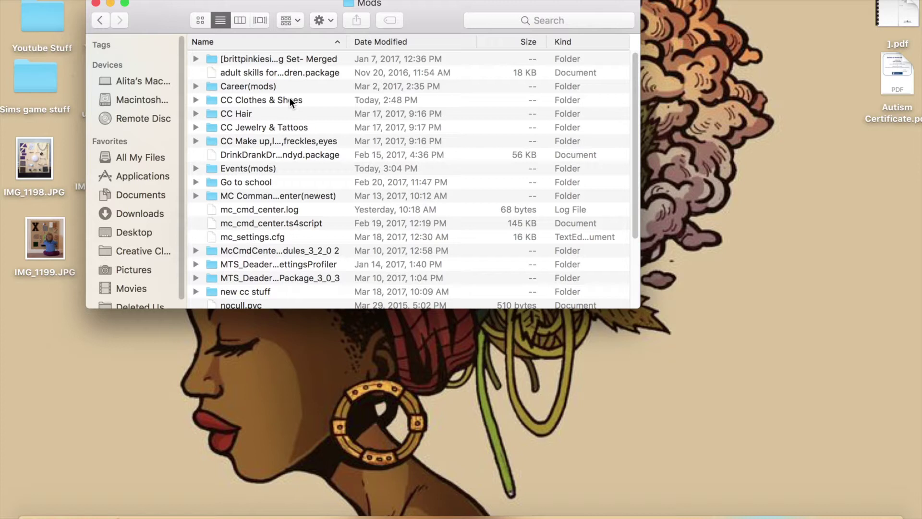
Move the brittpinkiesims merged set folder and CC Clothes & Shoes from Mods onto the desktop.
{"action": "left_click", "coordinate": [292, 59]}
{"action": "left_click_drag", "start_coordinate": [272, 62], "coordinate": [716, 67]}
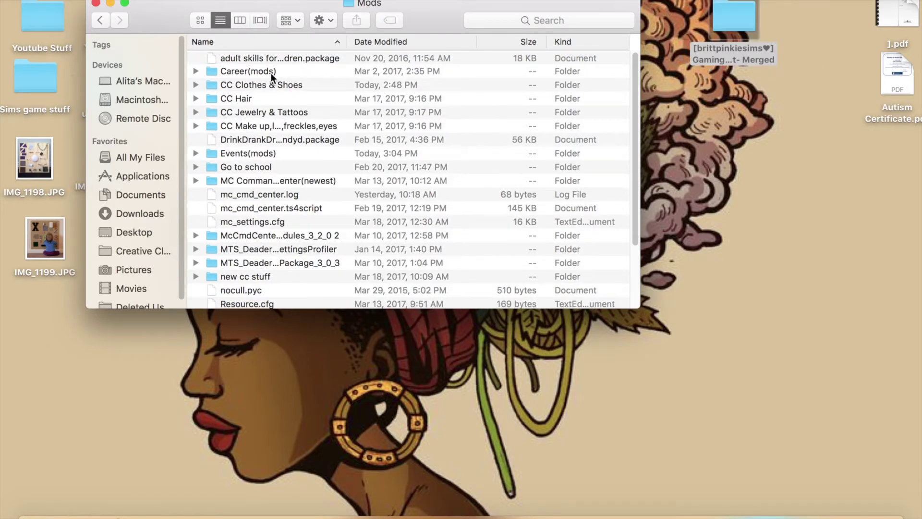
{"action": "left_click_drag", "start_coordinate": [248, 85], "coordinate": [726, 111]}
{"action": "left_click", "coordinate": [730, 133]}
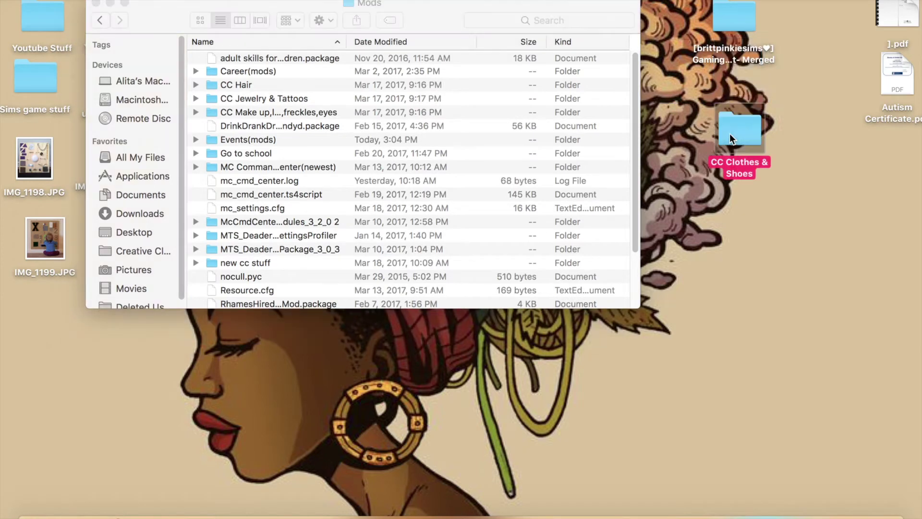
Move CC Hair, CC Jewelry & Tattoos and the CC make-up folder onto the desktop.
{"action": "left_click", "coordinate": [250, 87]}
{"action": "left_click_drag", "start_coordinate": [229, 85], "coordinate": [729, 248]}
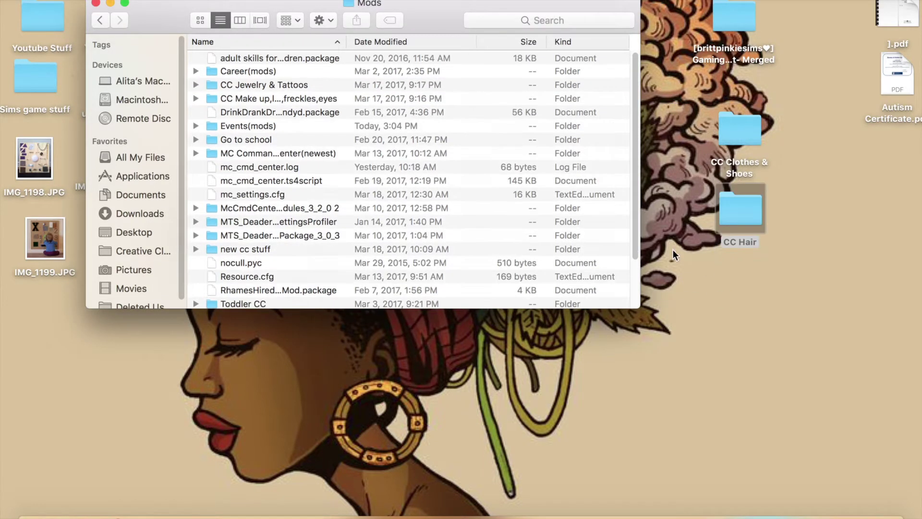
{"action": "left_click_drag", "start_coordinate": [263, 81], "coordinate": [732, 315]}
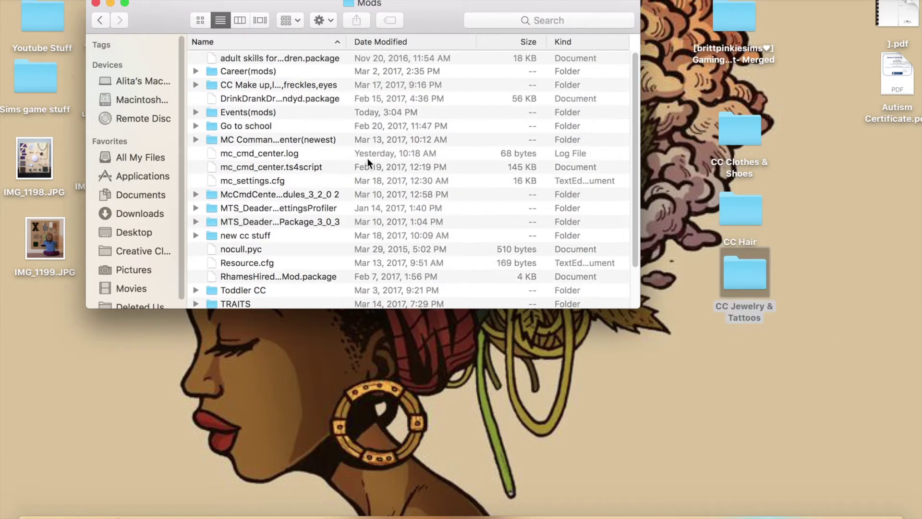
{"action": "left_click", "coordinate": [262, 88]}
{"action": "left_click_drag", "start_coordinate": [262, 88], "coordinate": [729, 398]}
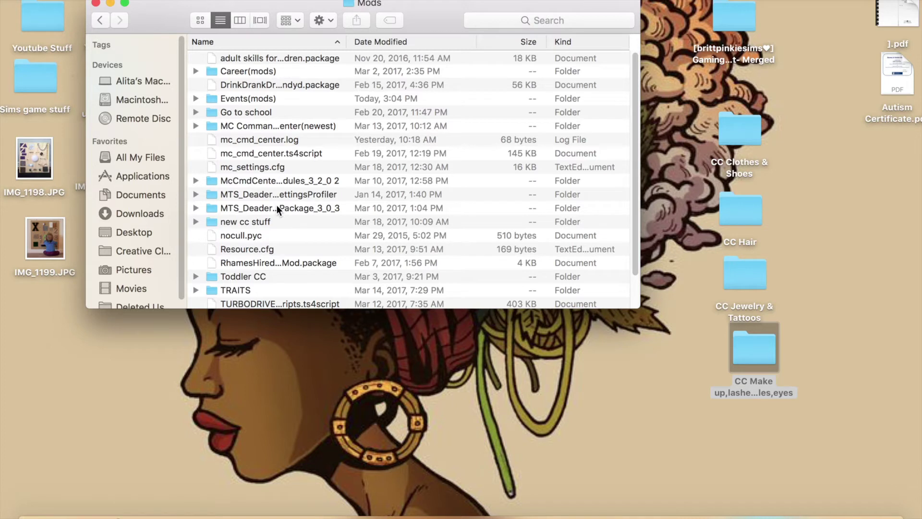
{"action": "scroll", "coordinate": [263, 269], "scroll_direction": "down", "scroll_amount": 1}
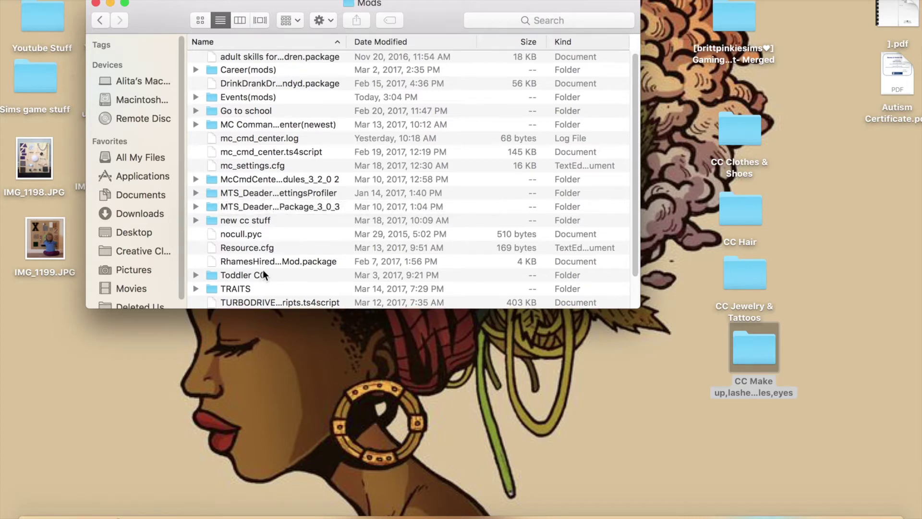
{"action": "scroll", "coordinate": [263, 273], "scroll_direction": "down", "scroll_amount": 3}
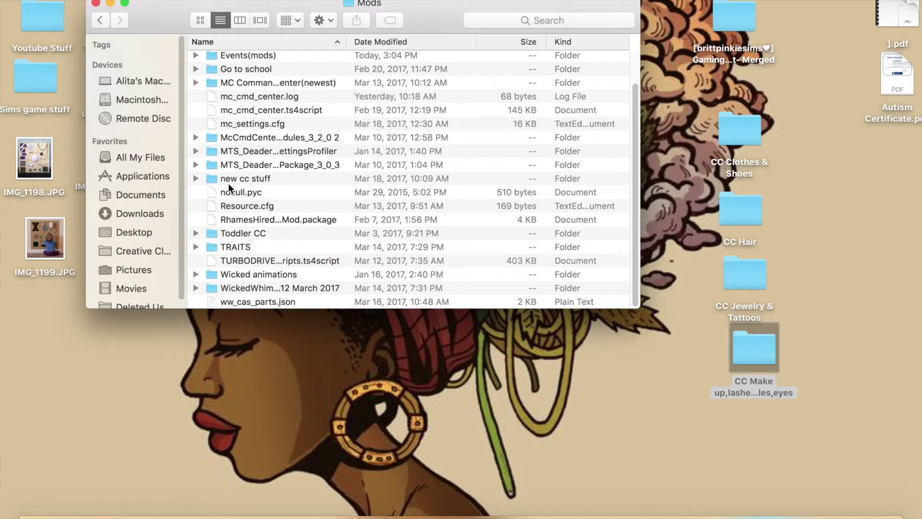
{"action": "left_click", "coordinate": [281, 181]}
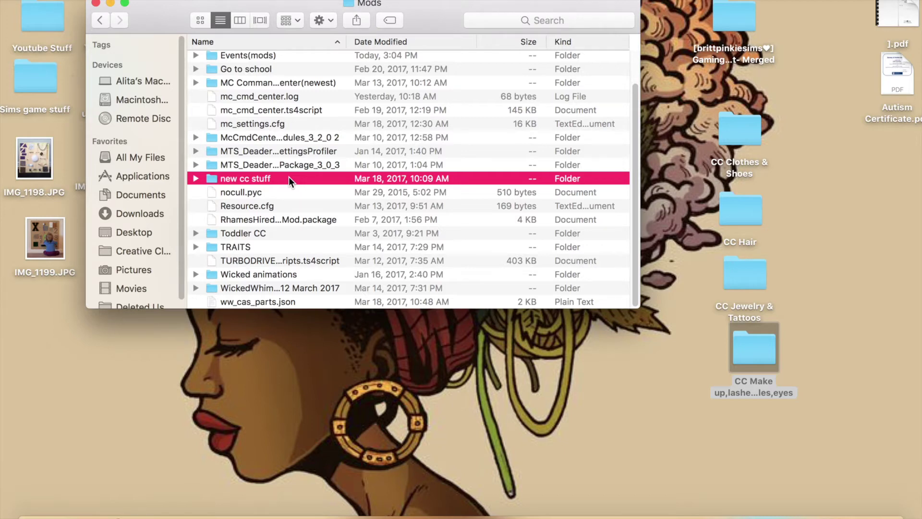
{"action": "double_click", "coordinate": [289, 178]}
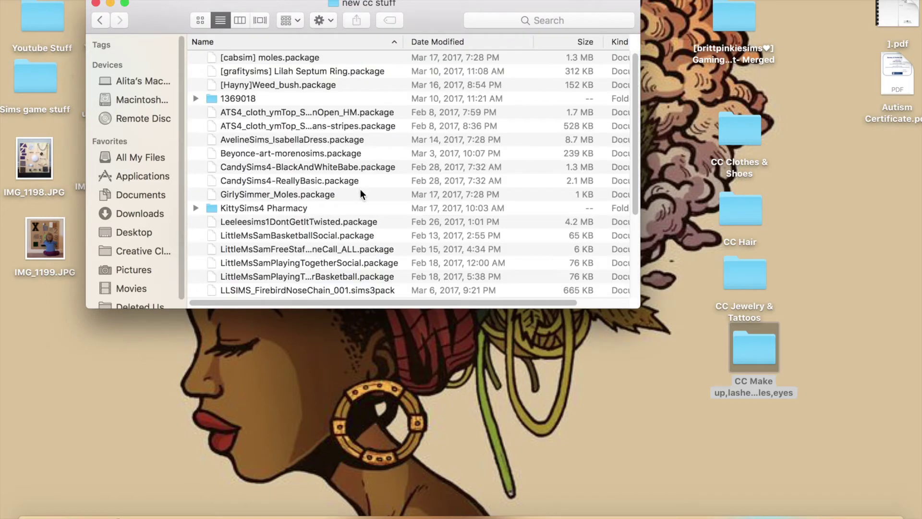
{"action": "scroll", "coordinate": [360, 189], "scroll_direction": "down", "scroll_amount": 5}
{"action": "scroll", "coordinate": [359, 189], "scroll_direction": "up", "scroll_amount": 5}
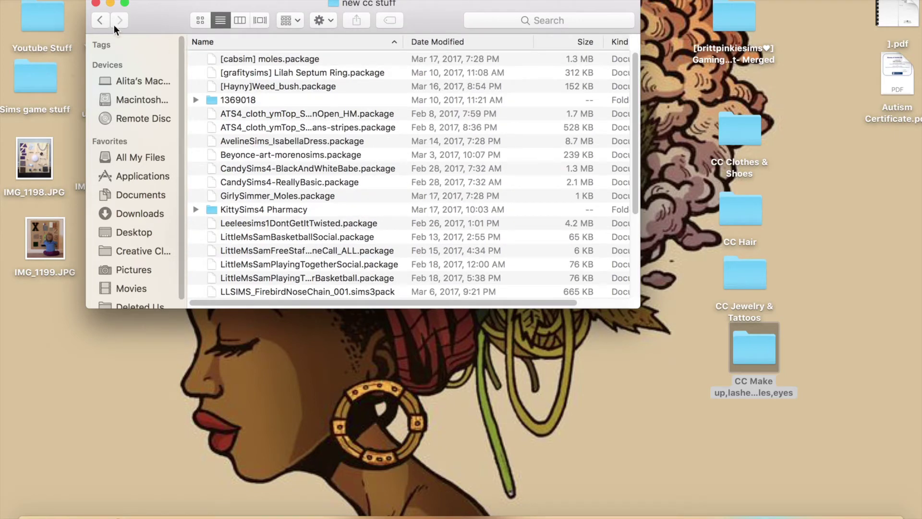
{"action": "left_click", "coordinate": [99, 21]}
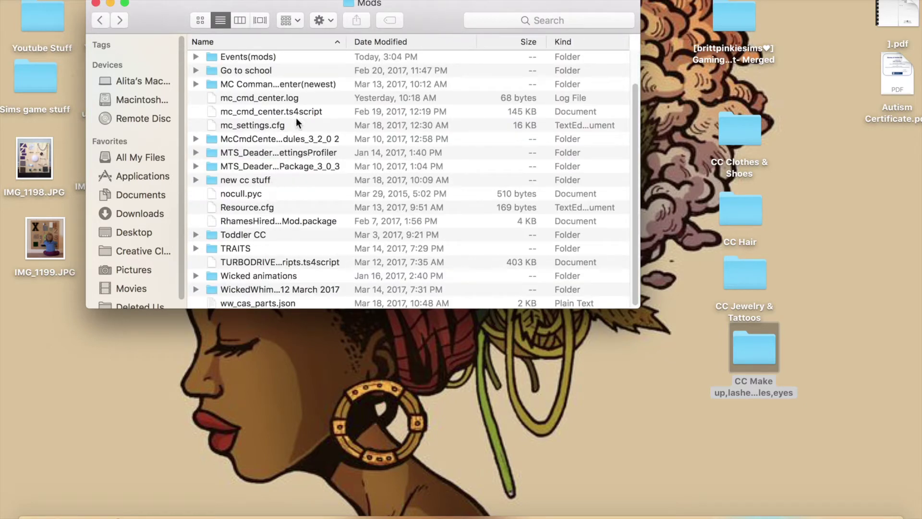
{"action": "double_click", "coordinate": [258, 179]}
{"action": "left_click_drag", "start_coordinate": [272, 133], "coordinate": [307, 153]}
{"action": "left_click", "coordinate": [337, 171]}
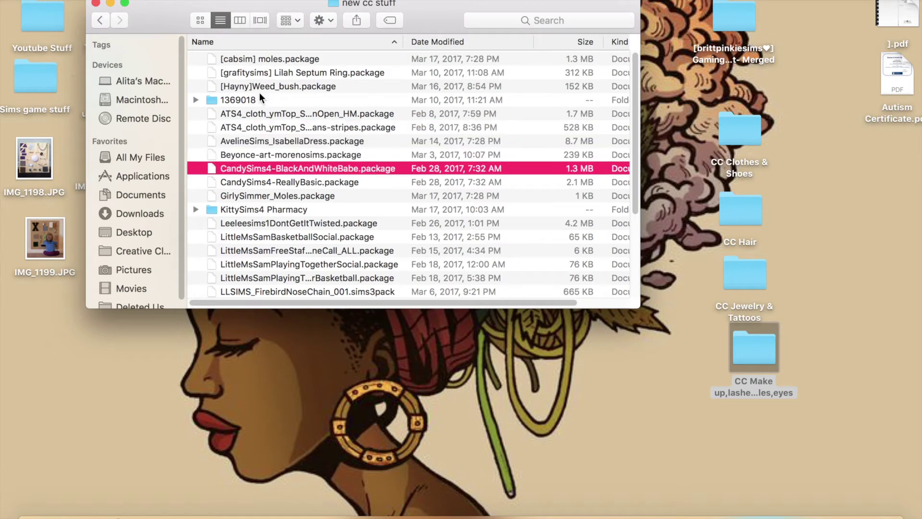
{"action": "left_click", "coordinate": [101, 20]}
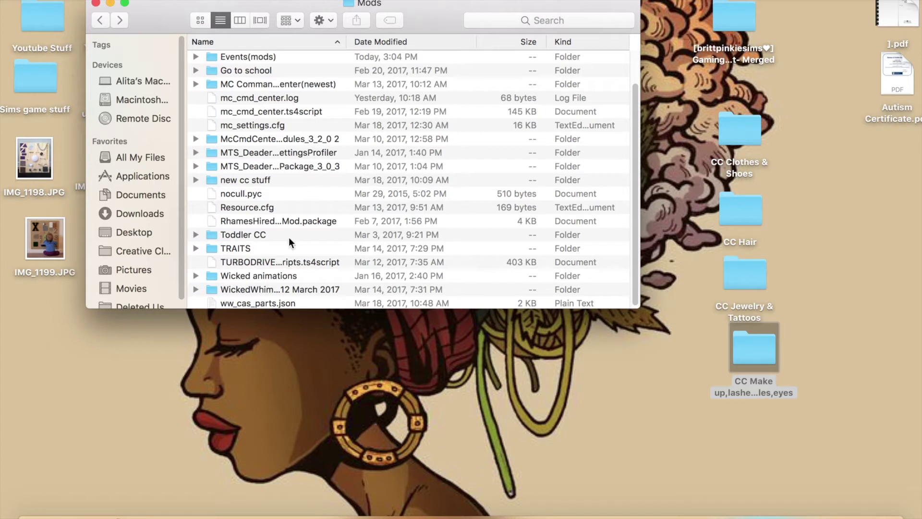
{"action": "scroll", "coordinate": [288, 237], "scroll_direction": "down", "scroll_amount": 1}
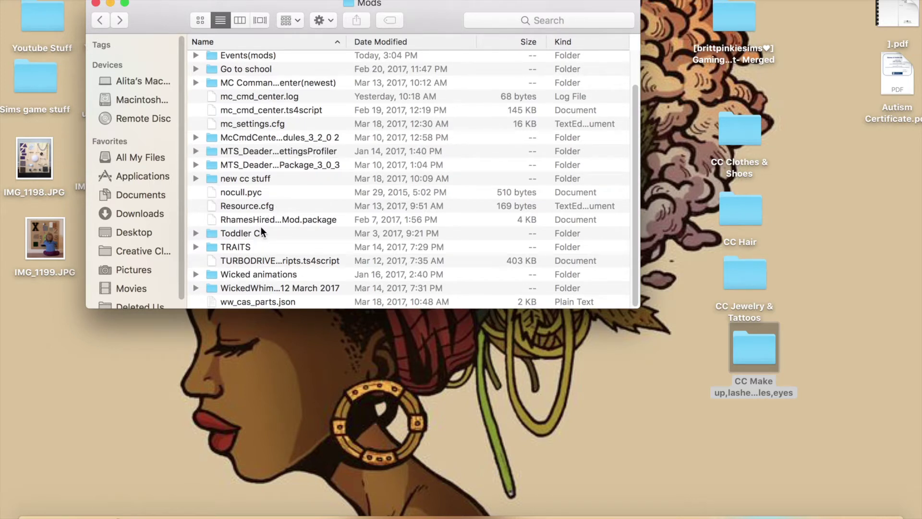
Drag the Toddler CC folder from Mods to the desktop.
{"action": "left_click_drag", "start_coordinate": [259, 232], "coordinate": [819, 88]}
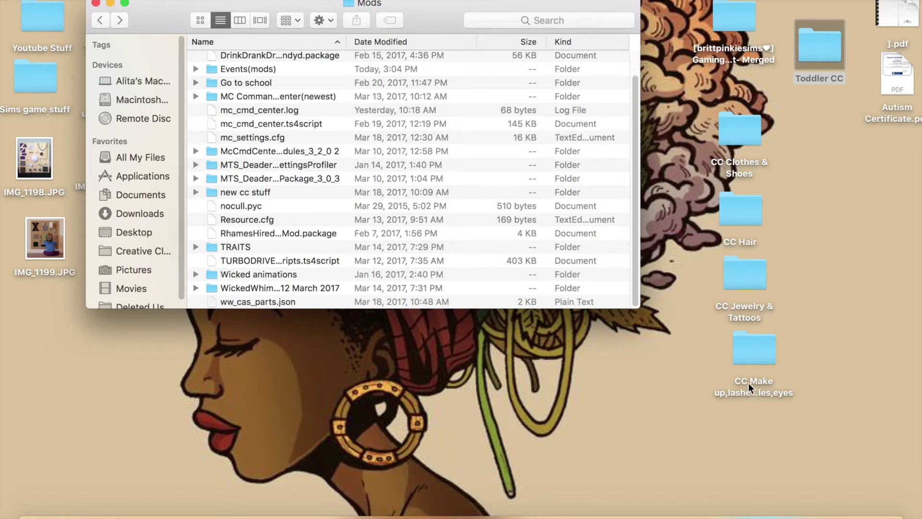
Return the merged set, CC Clothes, Toddler CC, CC Hair, Jewelry and make-up folders to Mods.
{"action": "left_click_drag", "start_coordinate": [734, 17], "coordinate": [295, 132]}
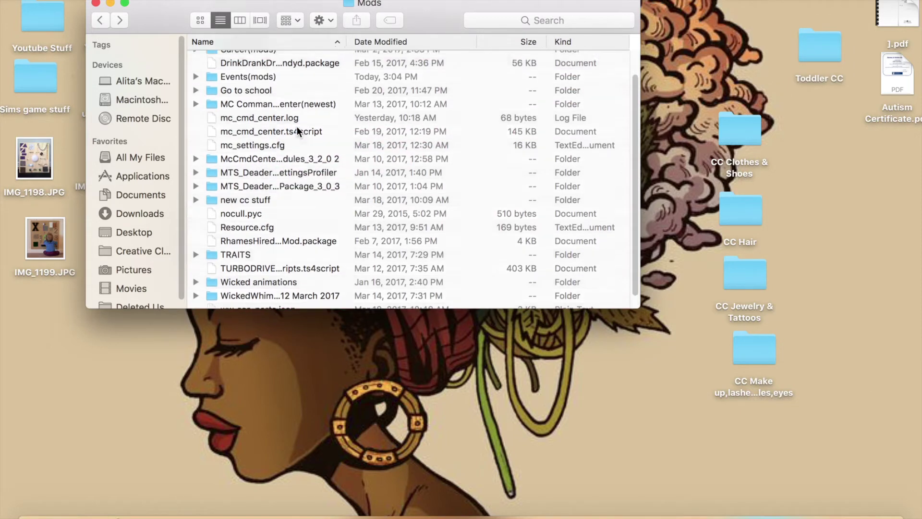
{"action": "left_click_drag", "start_coordinate": [737, 143], "coordinate": [230, 144]}
{"action": "left_click_drag", "start_coordinate": [819, 43], "coordinate": [258, 72]}
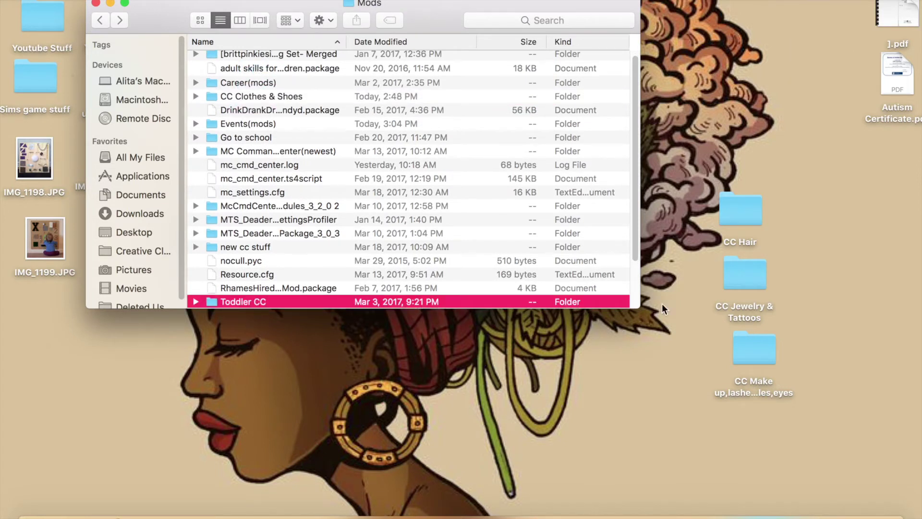
{"action": "left_click_drag", "start_coordinate": [740, 211], "coordinate": [285, 274]}
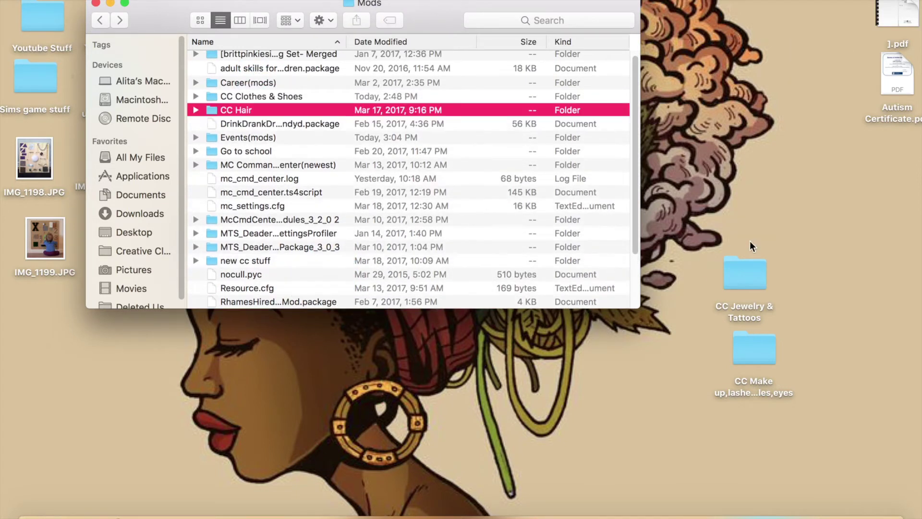
{"action": "left_click_drag", "start_coordinate": [747, 275], "coordinate": [242, 276]}
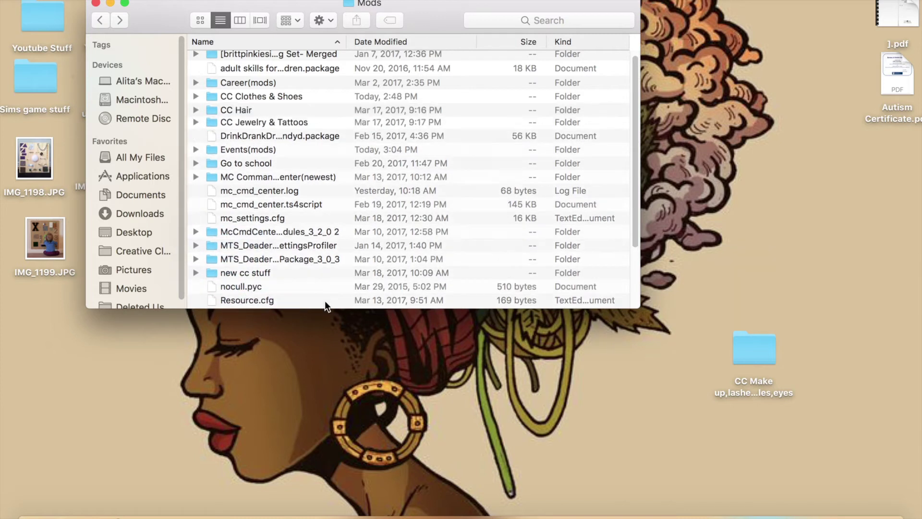
{"action": "left_click_drag", "start_coordinate": [738, 351], "coordinate": [232, 204]}
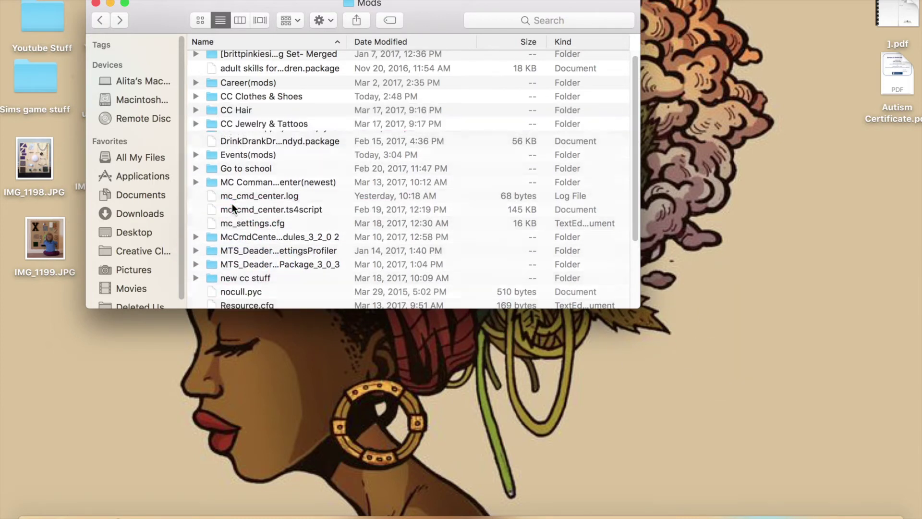
Move the Career(mods) folder from Mods onto the desktop.
{"action": "scroll", "coordinate": [275, 89], "scroll_direction": "up", "scroll_amount": 1}
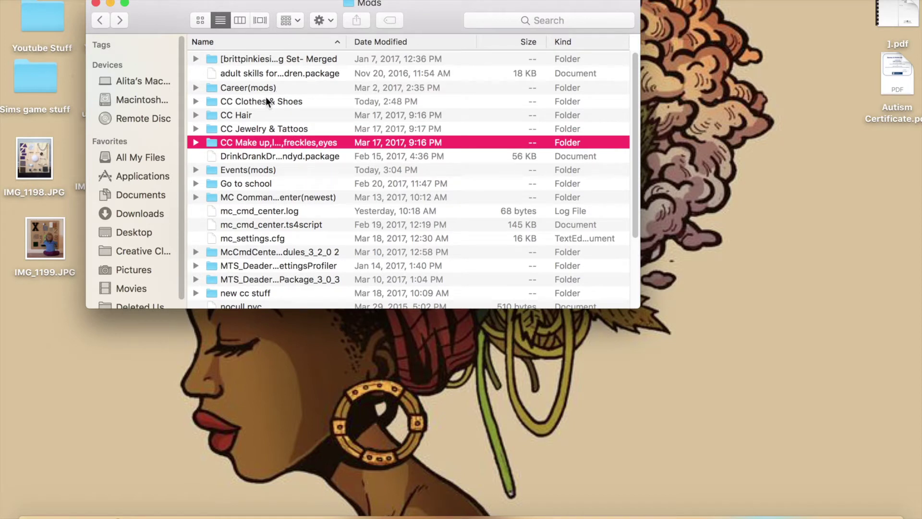
{"action": "left_click", "coordinate": [266, 92]}
{"action": "left_click_drag", "start_coordinate": [238, 87], "coordinate": [719, 77]}
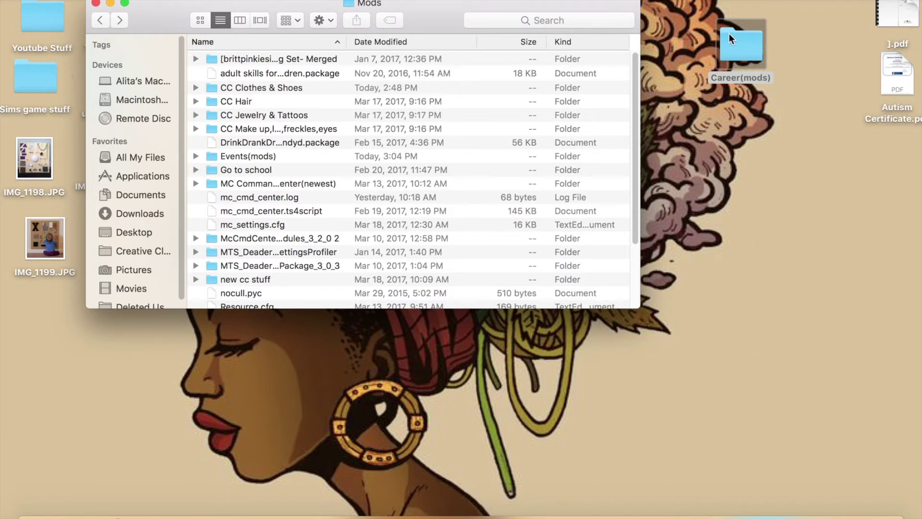
Return Career(mods) to Mods, then type 'wicked' into a new Chrome tab's address bar.
{"action": "left_click_drag", "start_coordinate": [737, 44], "coordinate": [238, 73]}
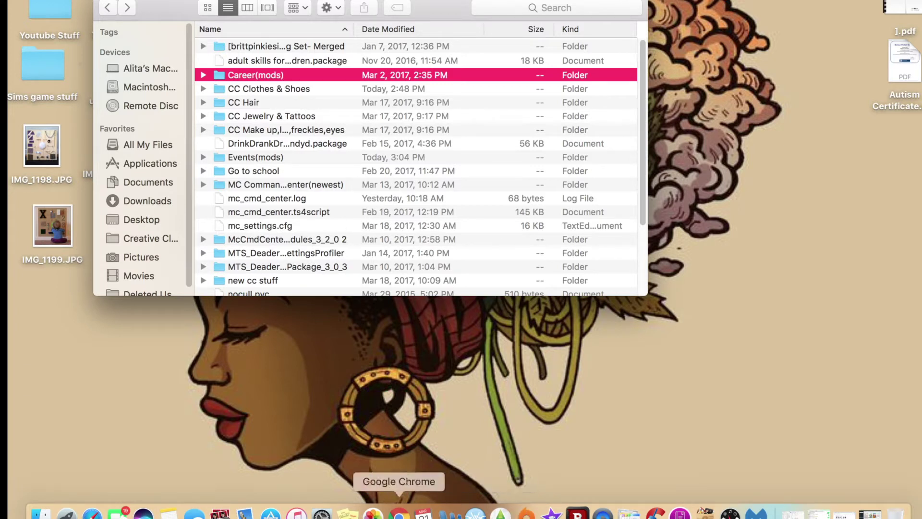
{"action": "left_click", "coordinate": [399, 512]}
{"action": "key", "text": "super+t"}
{"action": "type", "text": "wicked"}
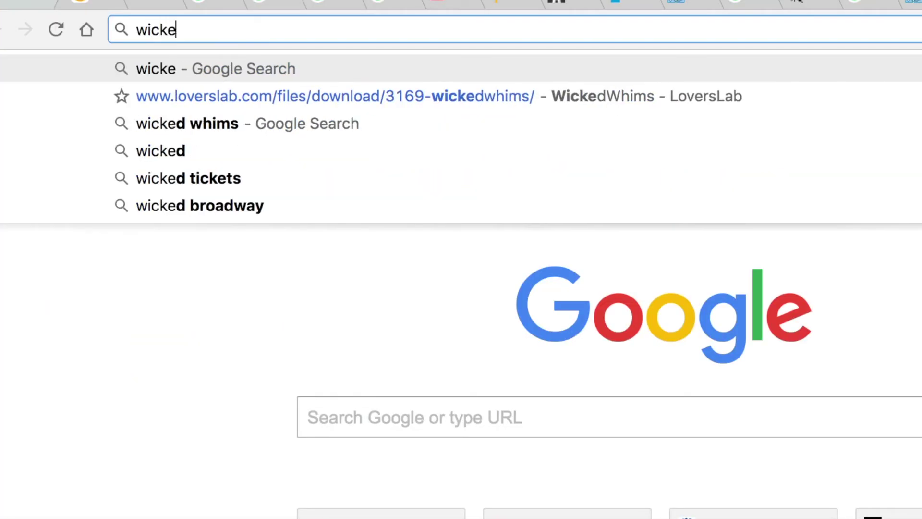